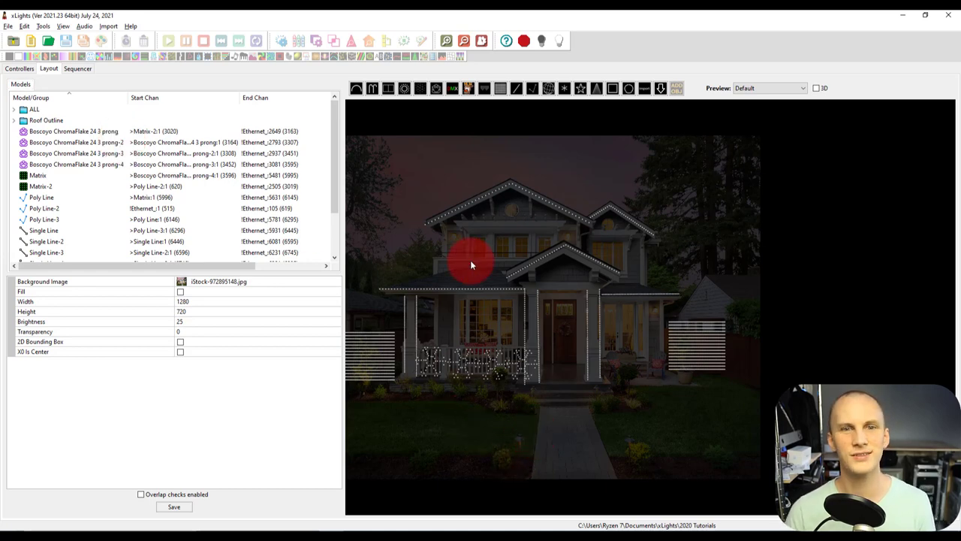
- Place a DMX Floodlight model on the lawn in front of the house
left_click(452, 90)
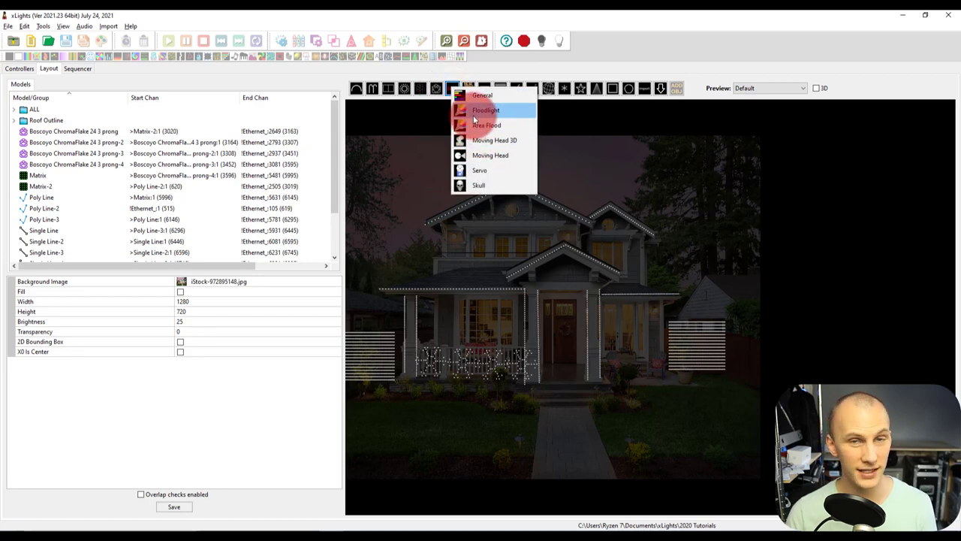
left_click(473, 113)
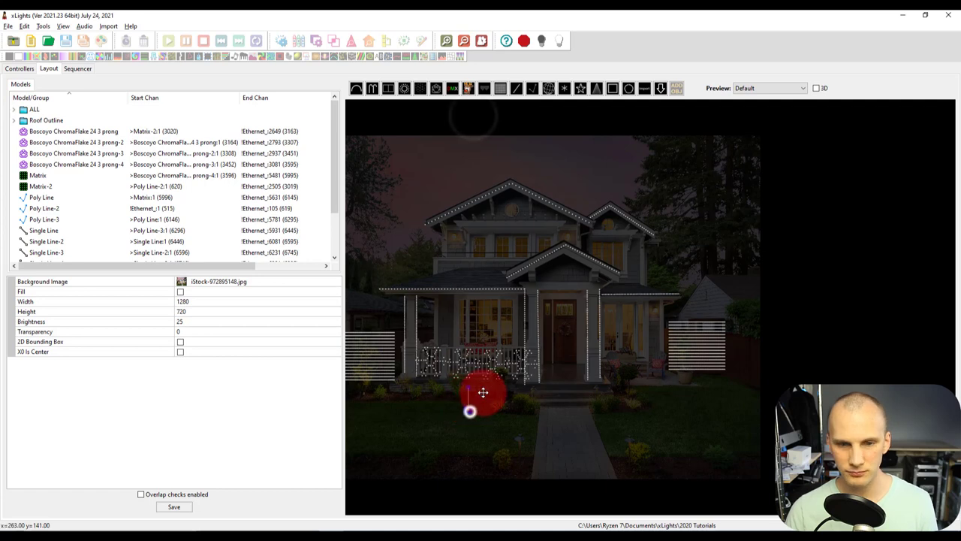
left_click(483, 392)
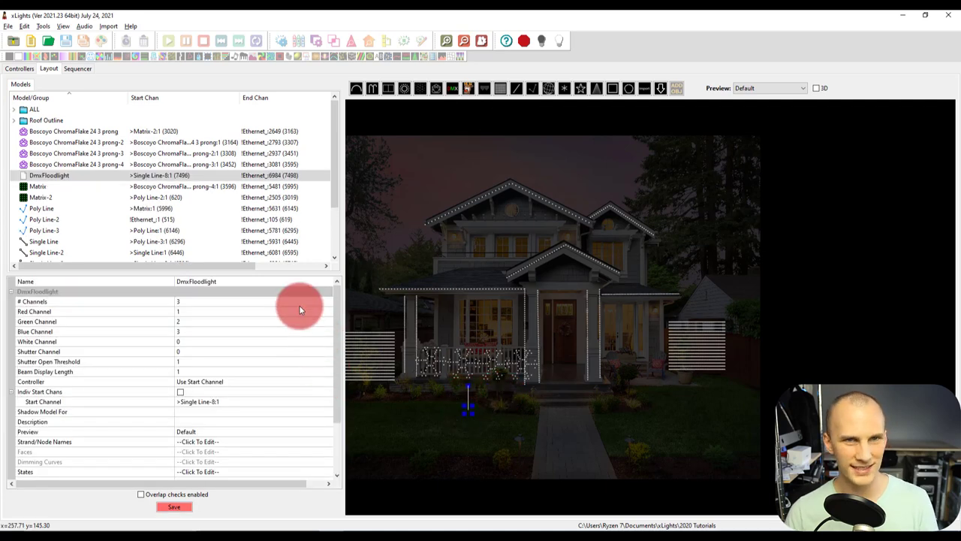
- Set the floodlight's controller port to 1 in its properties
left_click(188, 304)
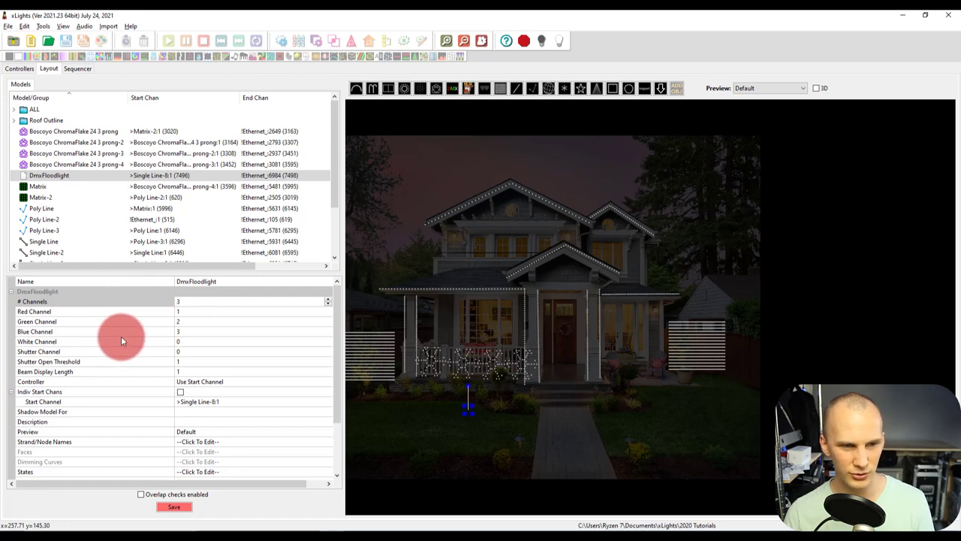
scroll(124, 336, "down", 1)
scroll(123, 336, "down", 1)
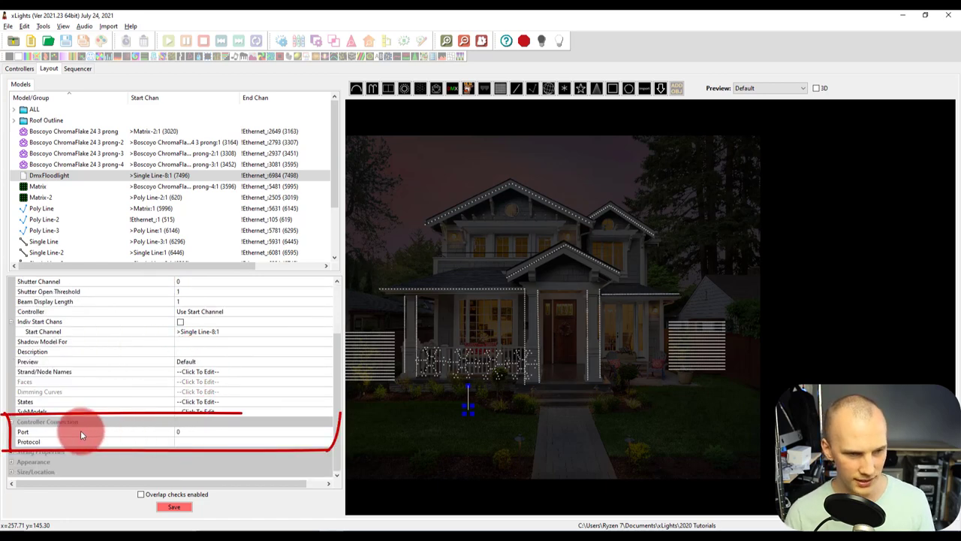
left_click(196, 430)
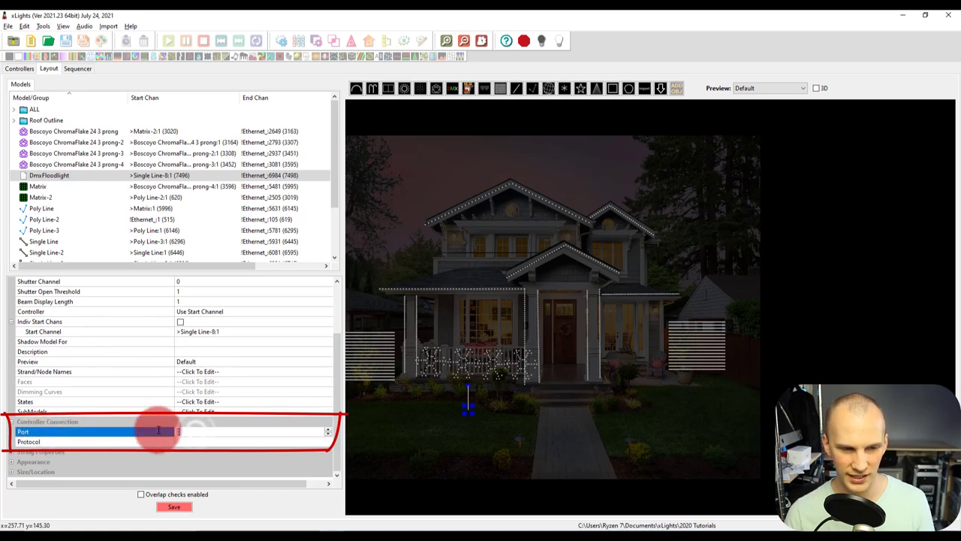
type("1")
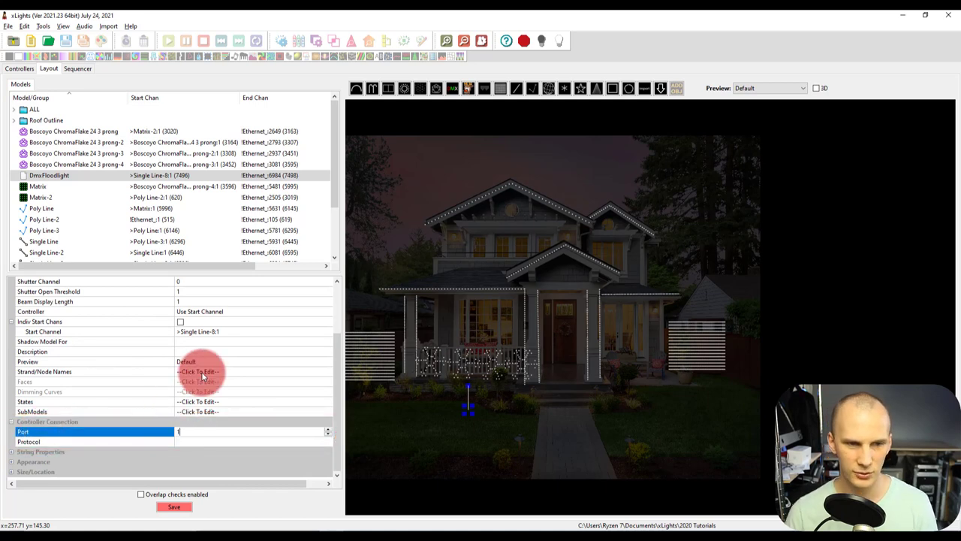
key("Return")
- Save the layout and set the floodlight's start channel to controller FPP3, channel 1
left_click(174, 506)
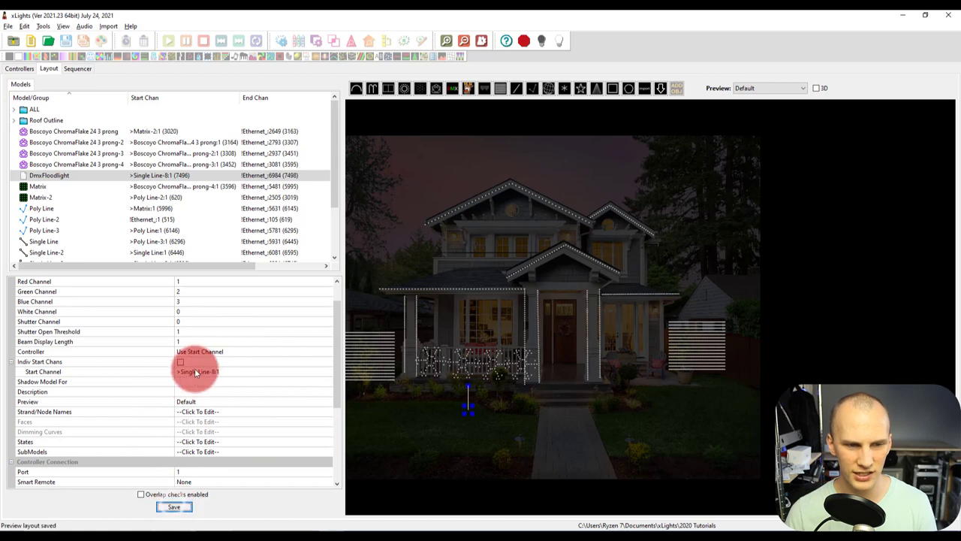
left_click(204, 371)
left_click(328, 373)
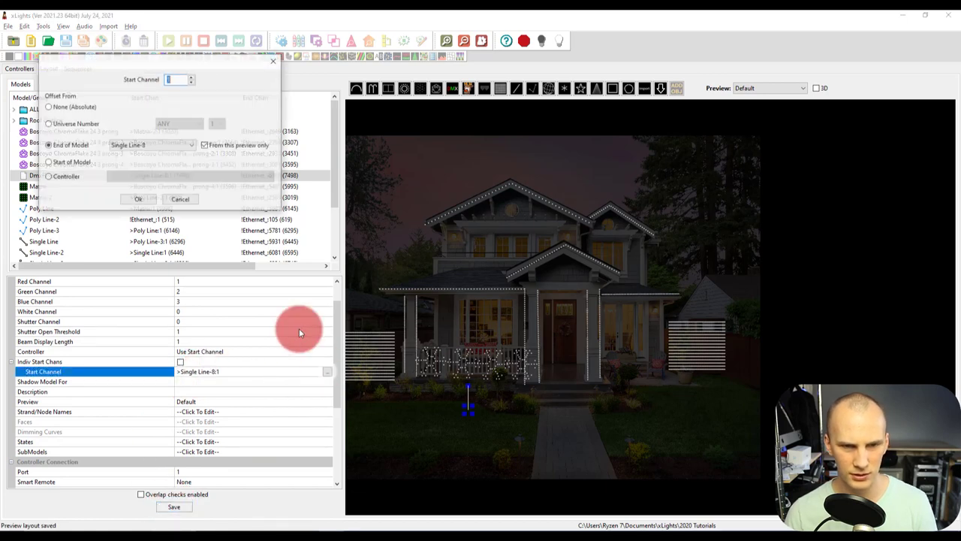
left_click(66, 176)
left_click(139, 177)
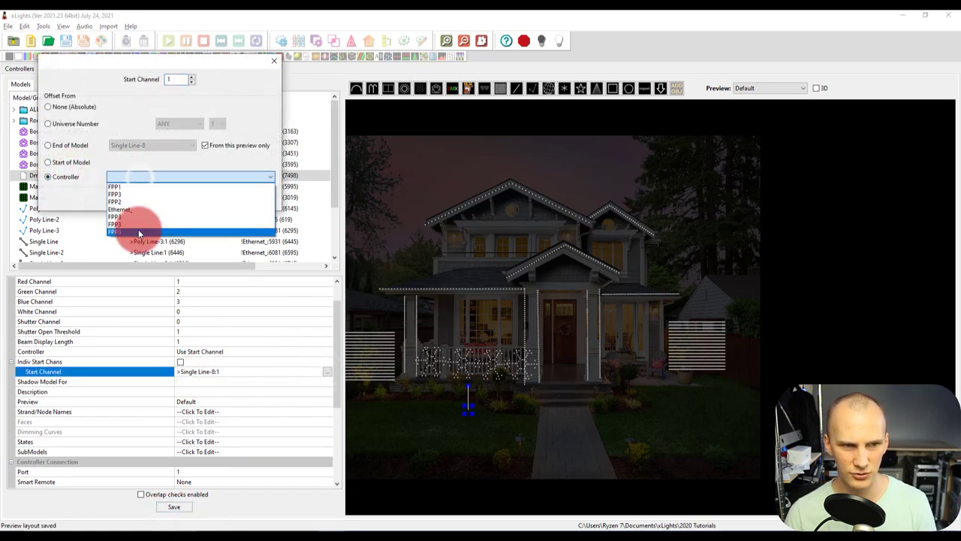
left_click(138, 229)
left_click(137, 199)
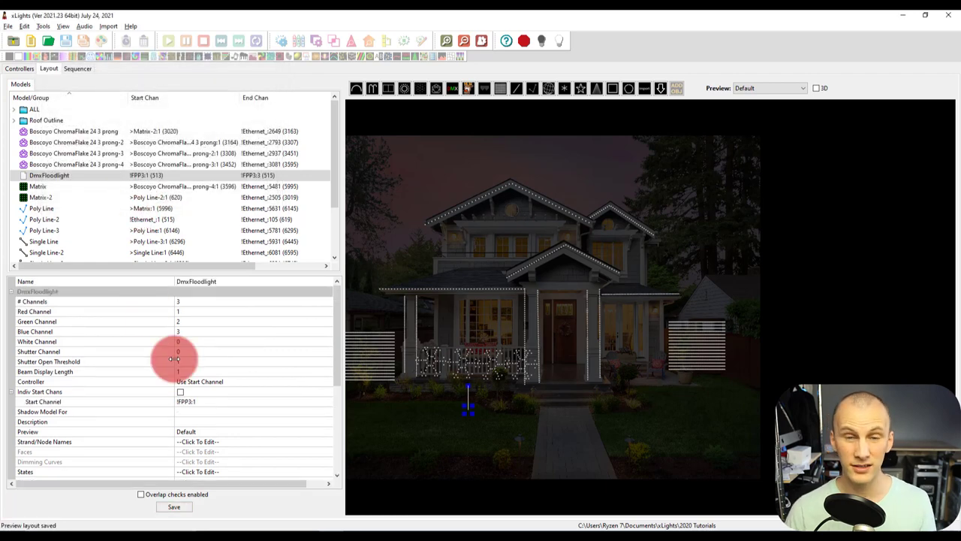
- Check the updated start channel, FPP3:1 spanning channels 513-515, in the property grid
left_click(386, 352)
left_click(224, 362)
scroll(224, 362, "down", 5)
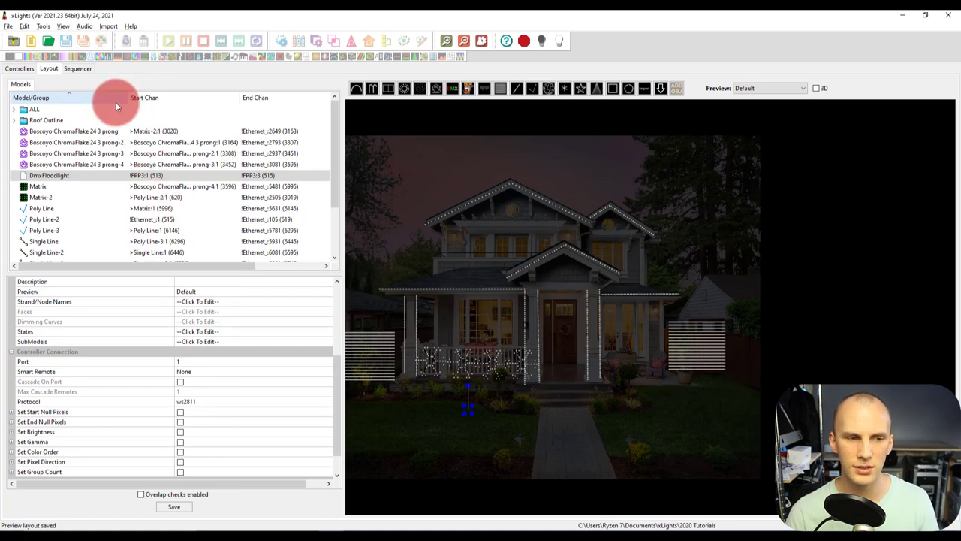
- Create a 20fps animation sequence and add a Butterfly effect to the DmxFloodlight row from about 4.5 to 21 s
left_click(75, 69)
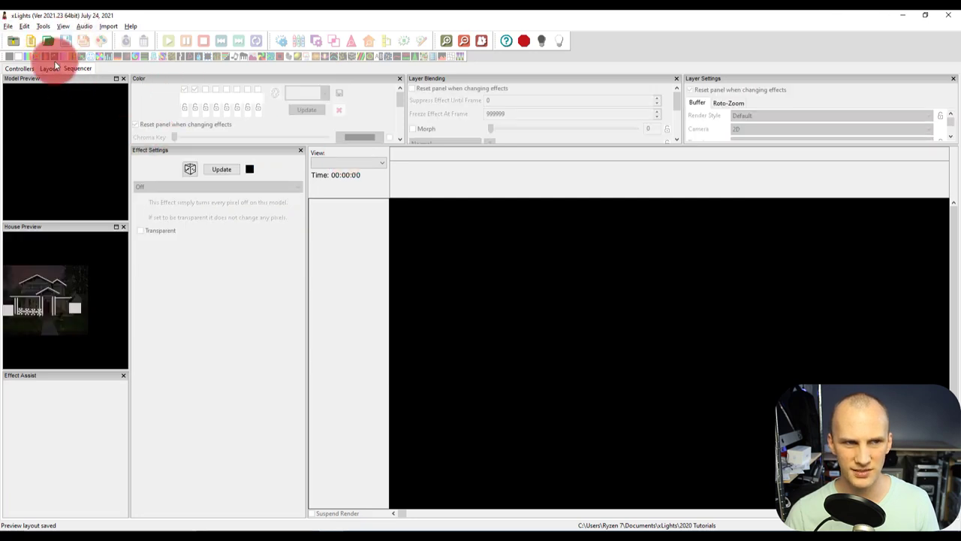
left_click(31, 40)
left_click(192, 198)
left_click(172, 140)
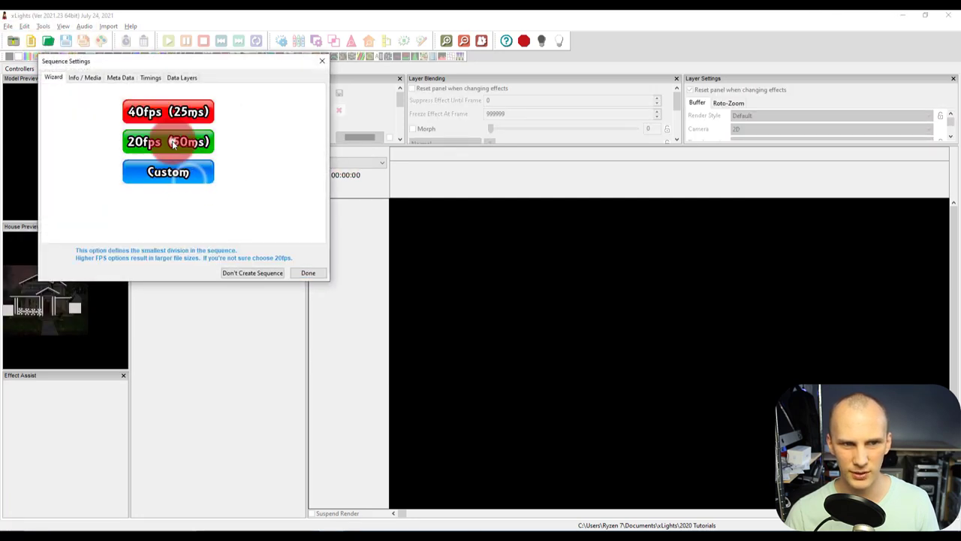
left_click(177, 172)
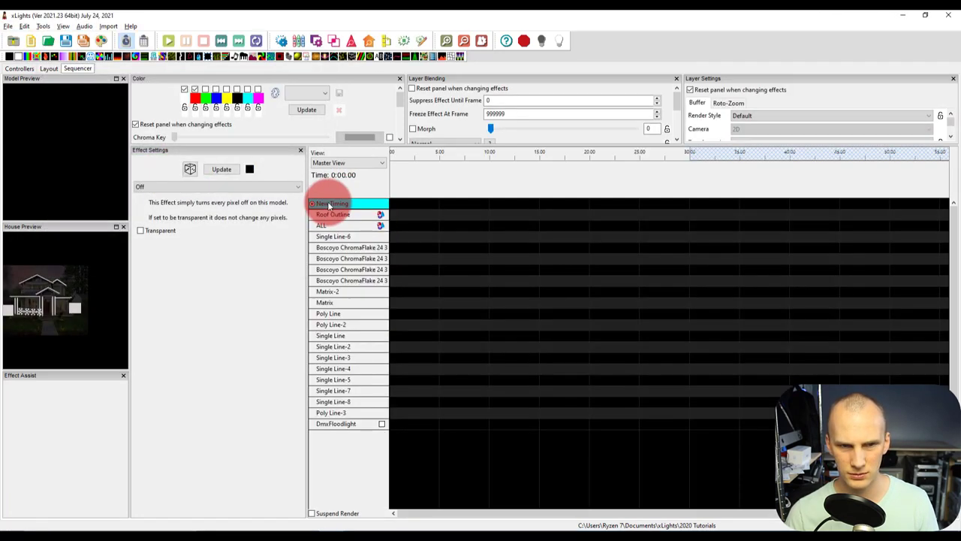
left_click(352, 423)
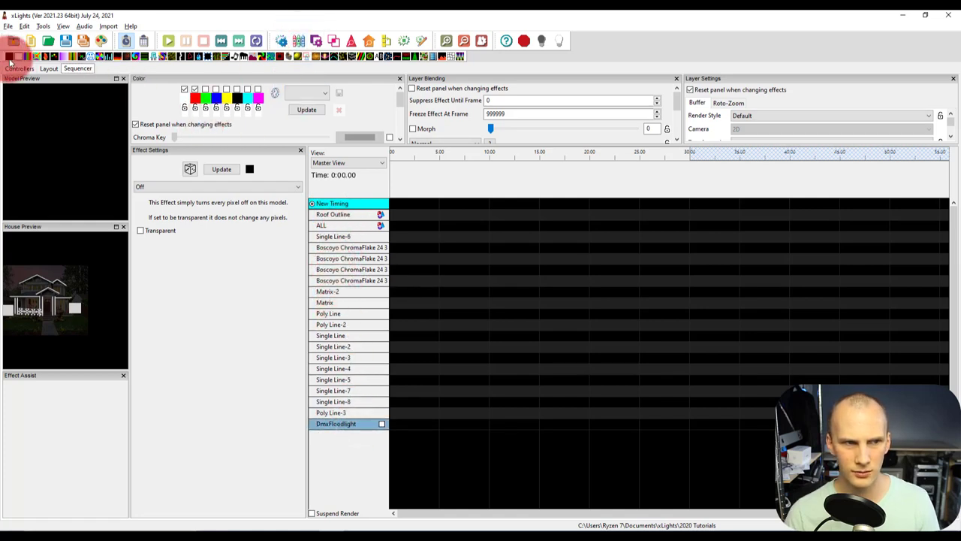
left_click_drag(18, 57, 493, 423)
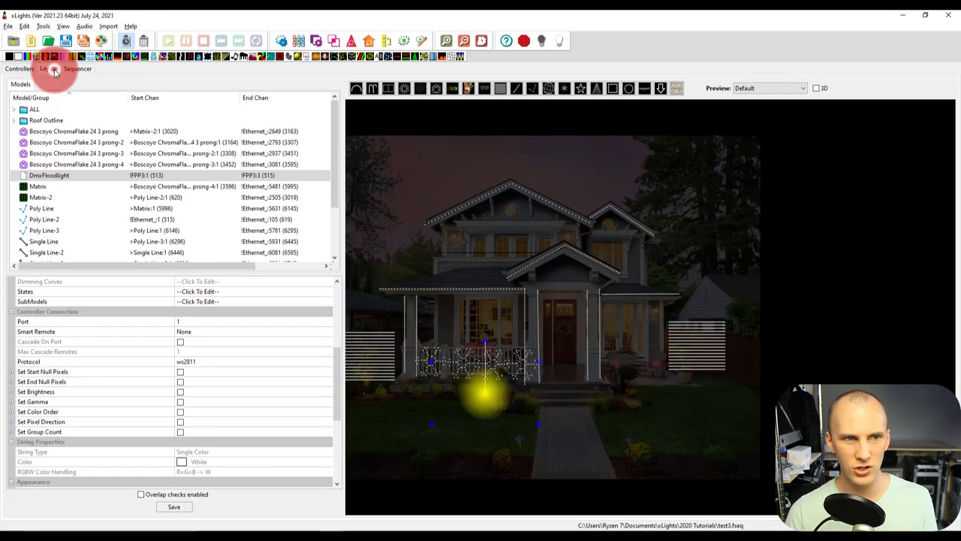
- Return to the house layout and scroll the property grid to the floodlight's Controller Connection section
left_click(49, 69)
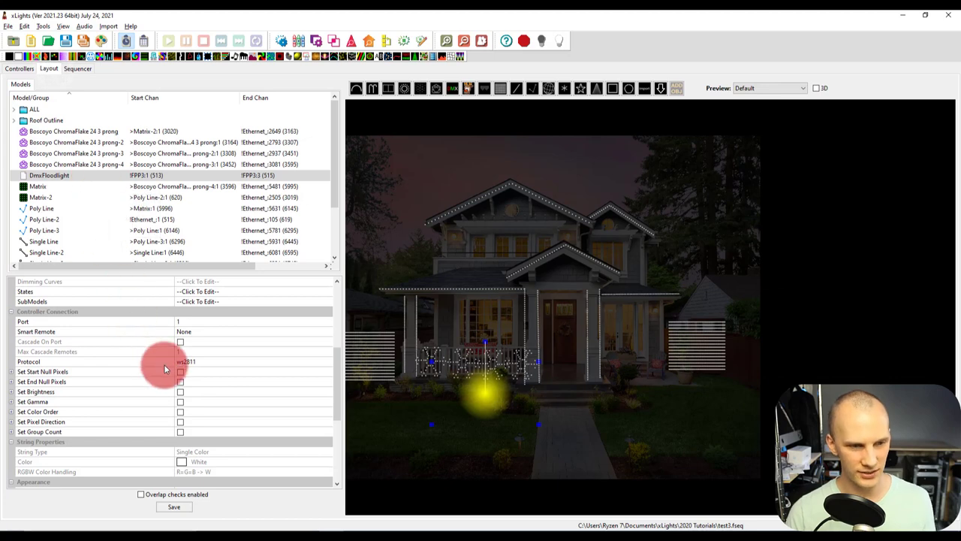
scroll(165, 368, "down", 5)
scroll(135, 369, "up", 8)
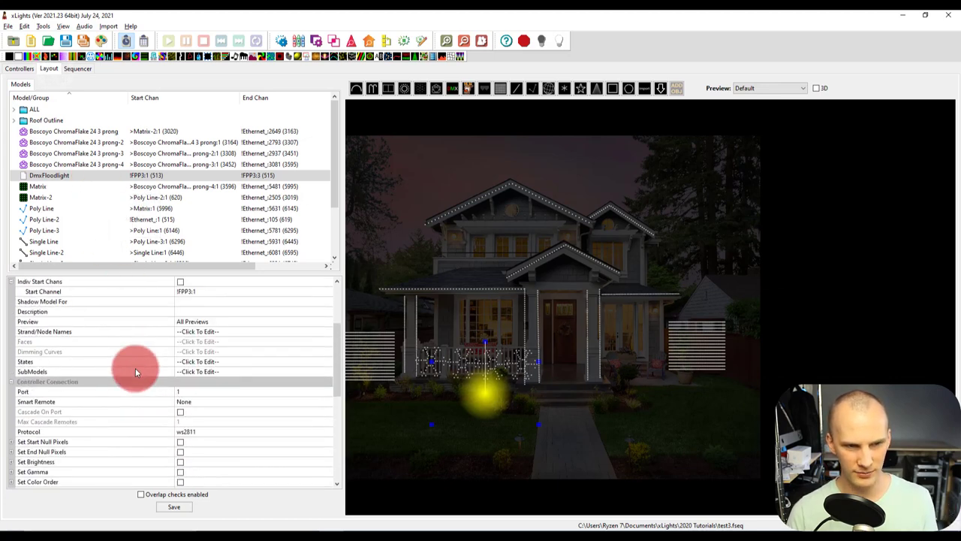
scroll(135, 368, "up", 3)
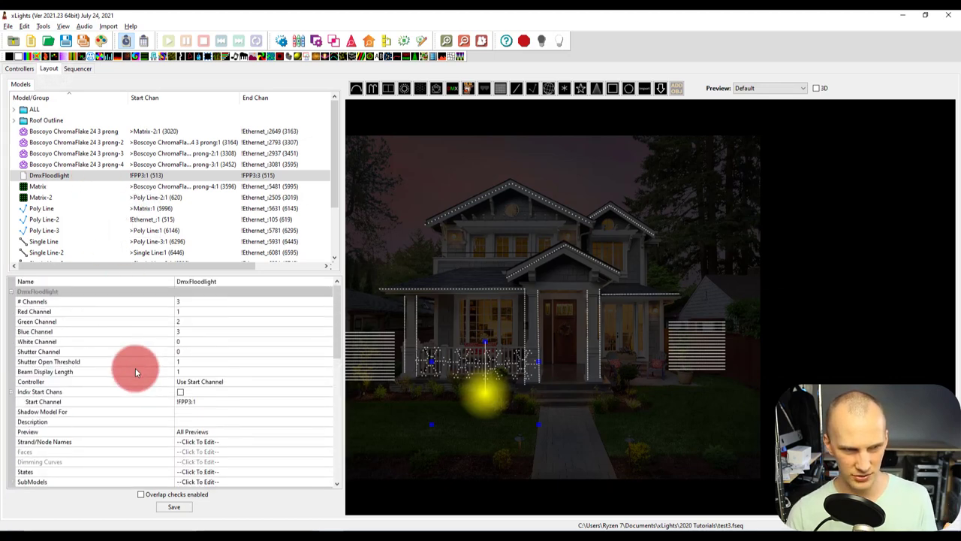
scroll(135, 368, "down", 5)
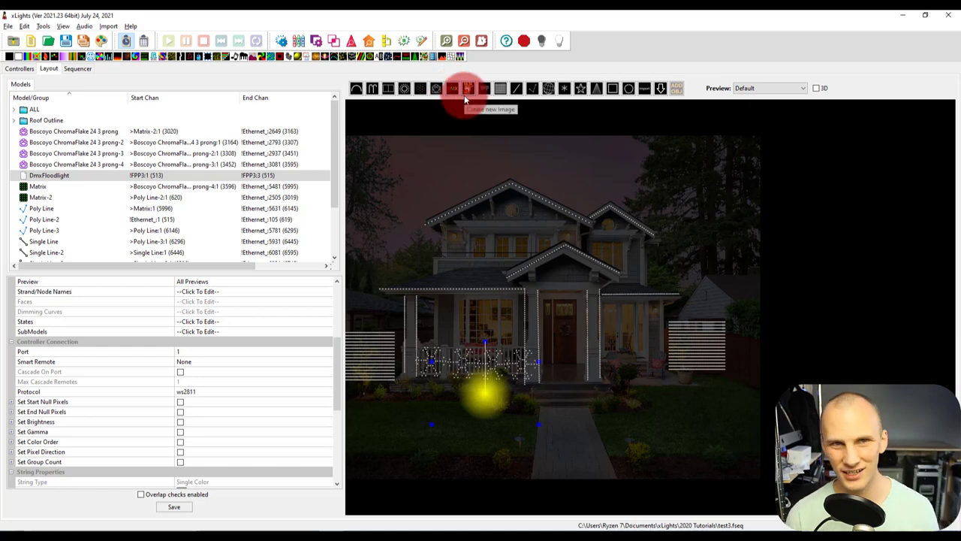
- Minimize xLights and open the Experience Lights Pixel2Things store page
left_click(907, 20)
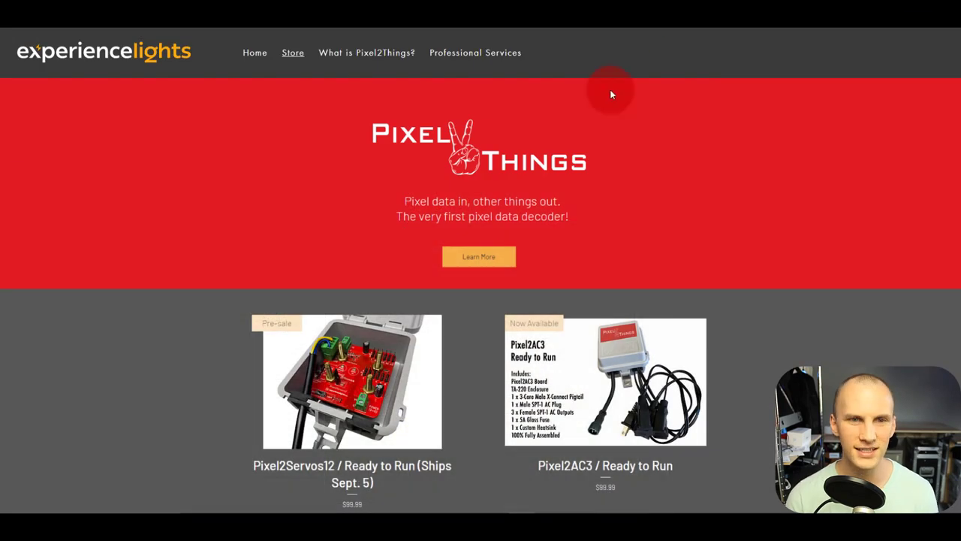
left_click(520, 136)
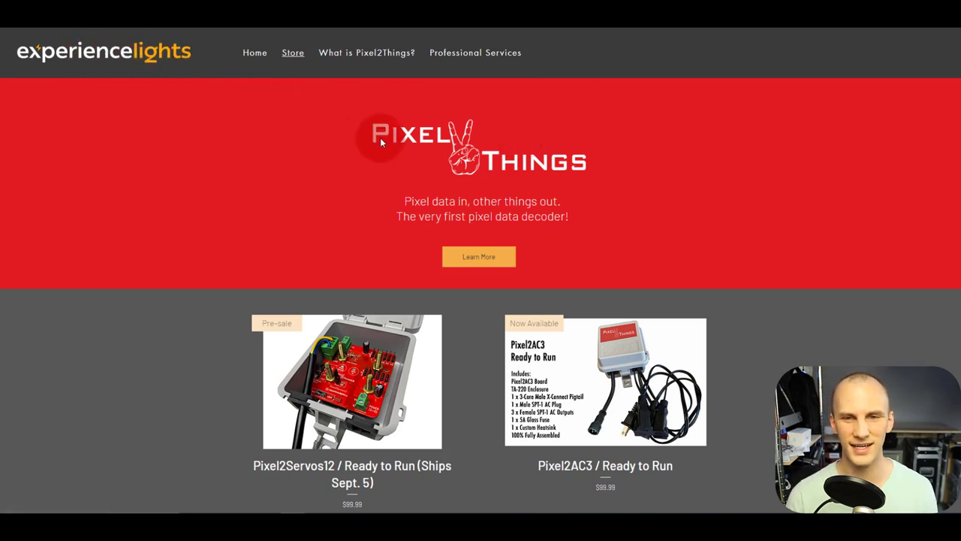
scroll(637, 199, "down", 2)
scroll(636, 199, "up", 2)
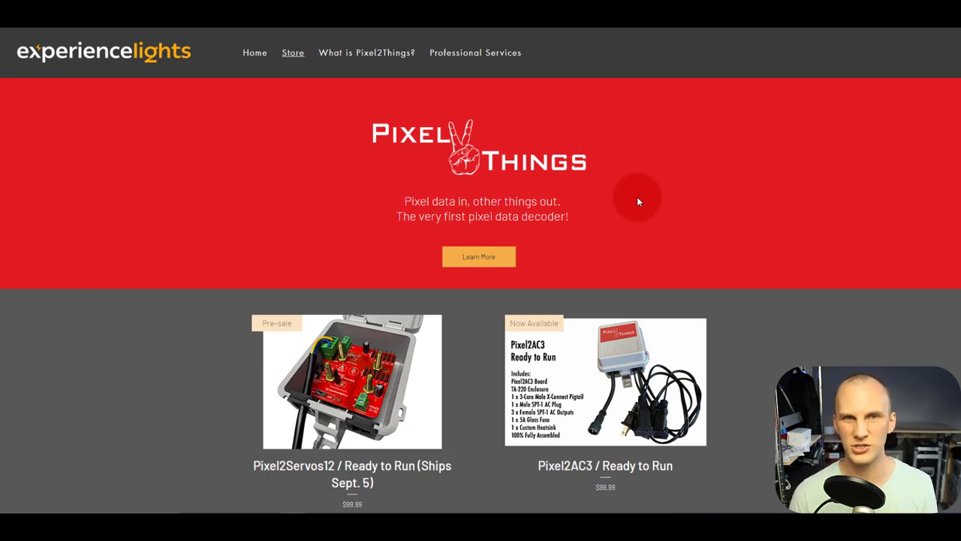
scroll(637, 201, "down", 3)
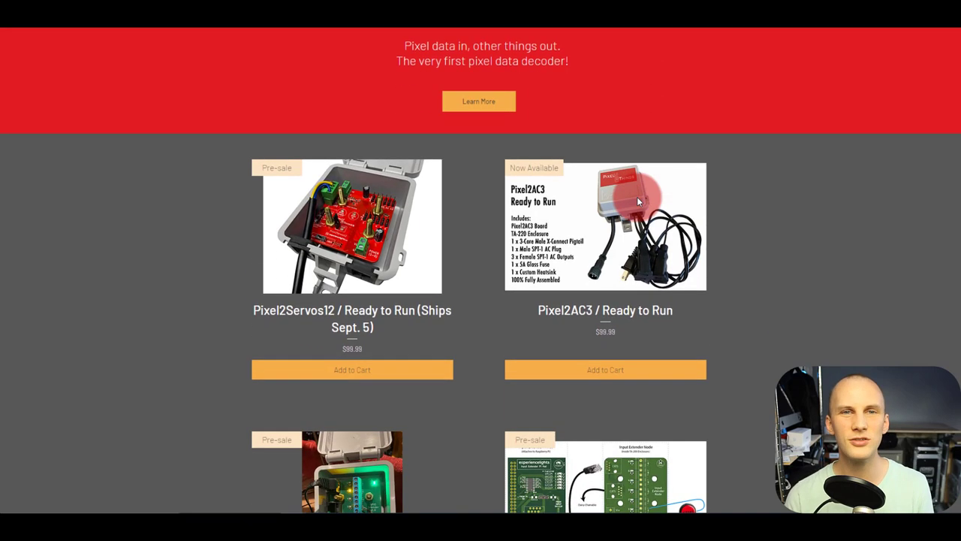
scroll(637, 201, "up", 1)
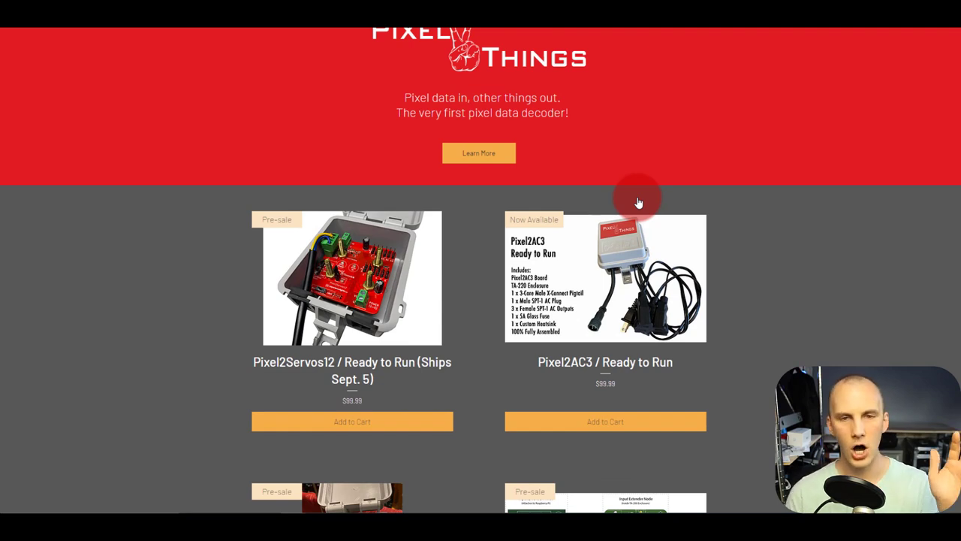
scroll(638, 203, "up", 2)
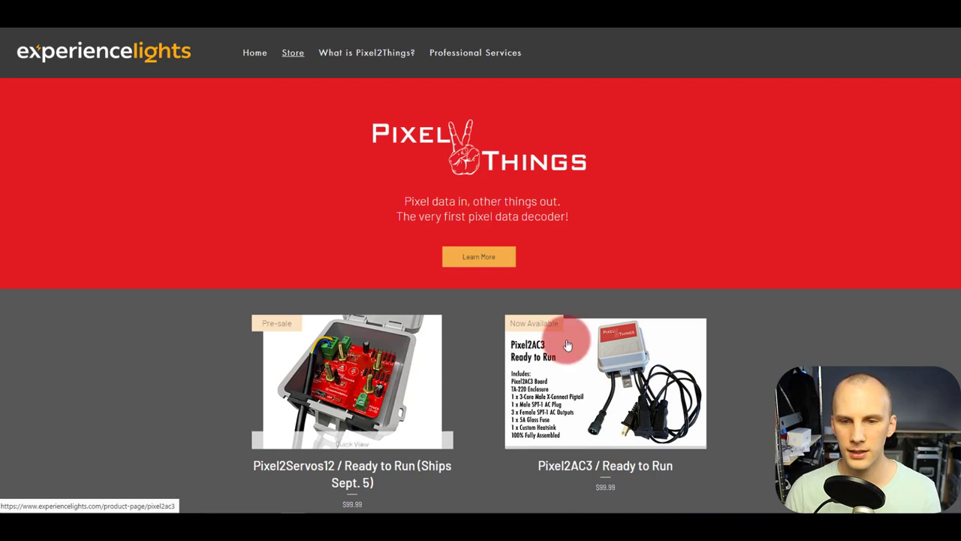
- Scroll down the product grid to the Pixel2DCR3 and Pixel2P10 cards
scroll(564, 340, "down", 3)
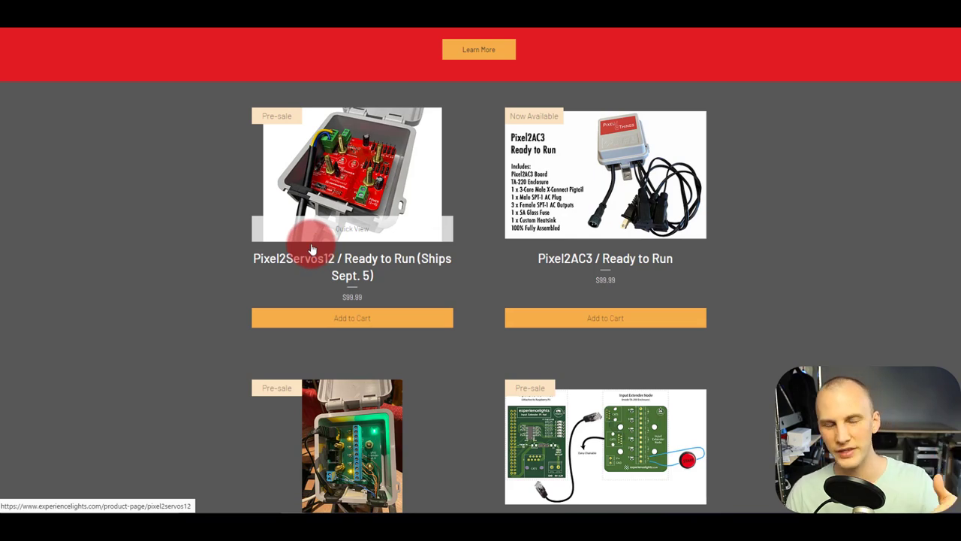
scroll(312, 250, "down", 3)
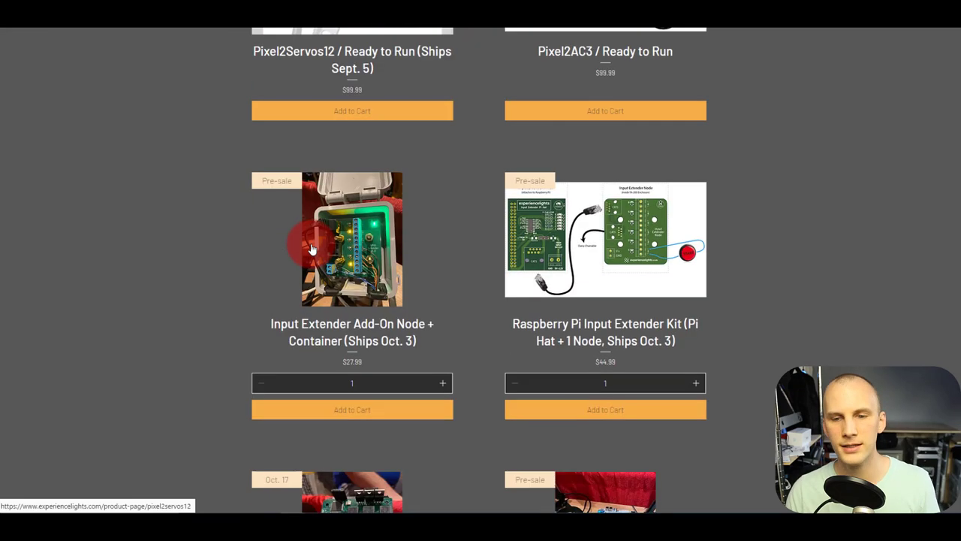
scroll(309, 245, "down", 2)
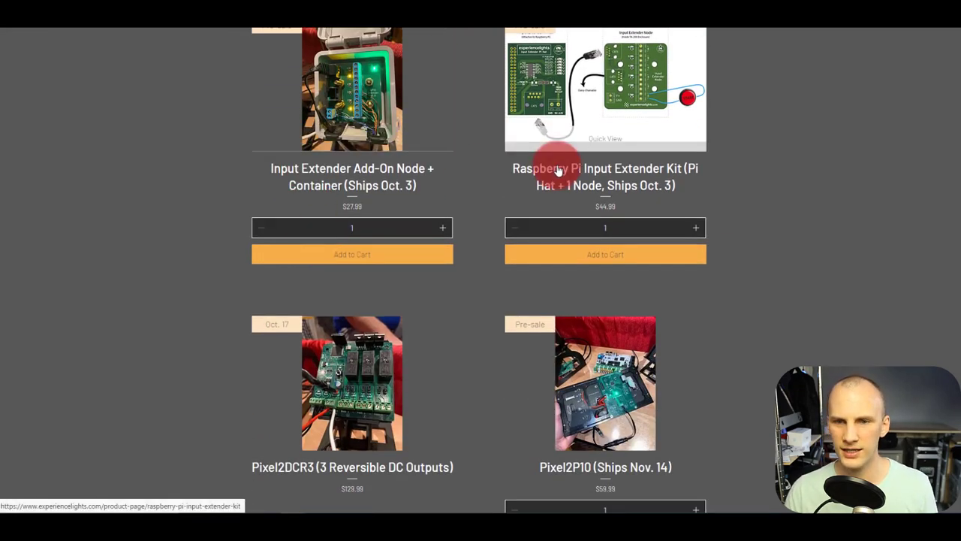
scroll(707, 164, "up", 1)
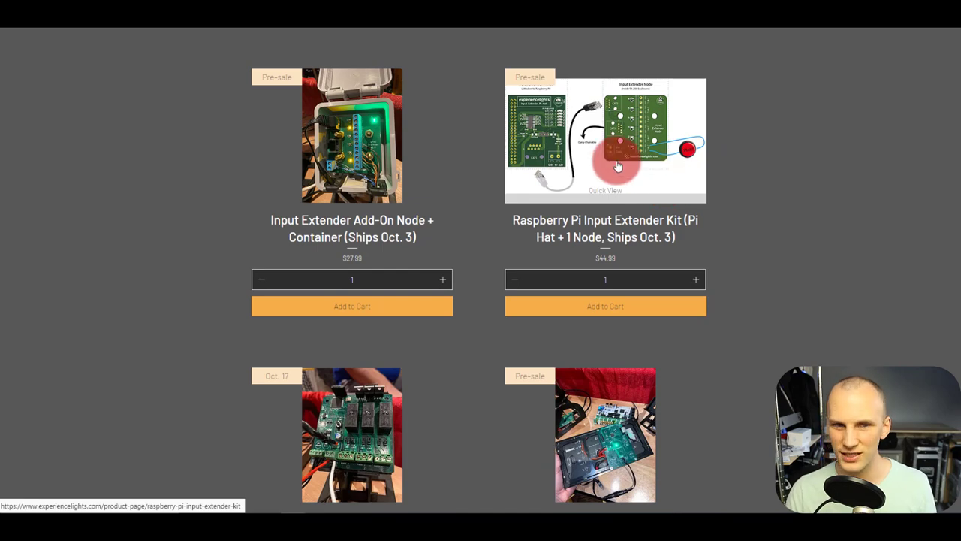
scroll(617, 166, "down", 3)
scroll(753, 203, "down", 2)
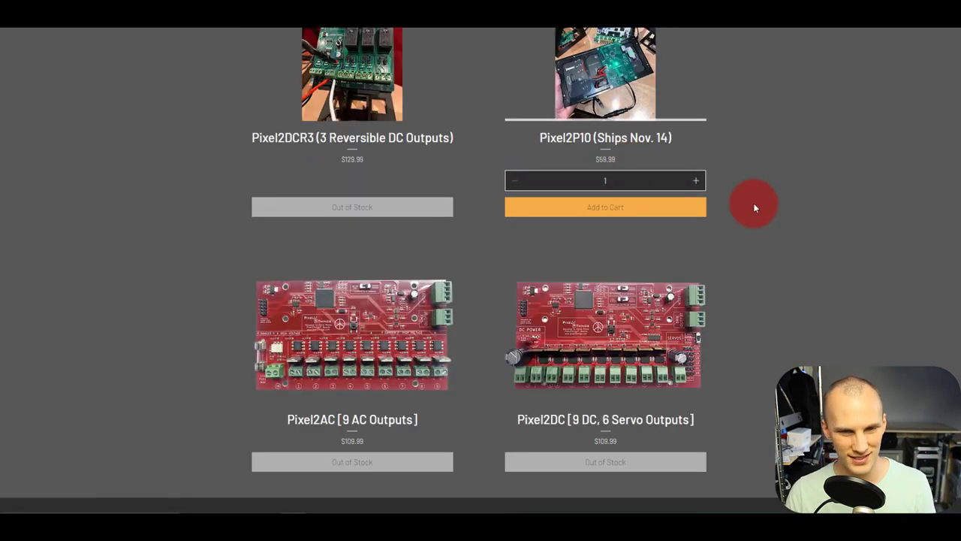
scroll(753, 203, "up", 2)
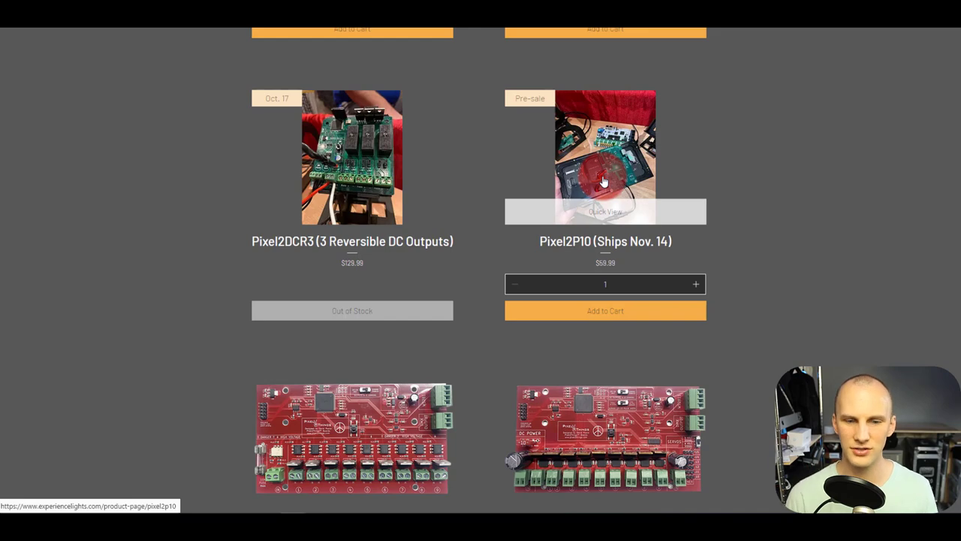
- Open the Pixel2P10 product page and highlight its feature list paragraph
left_click(603, 181)
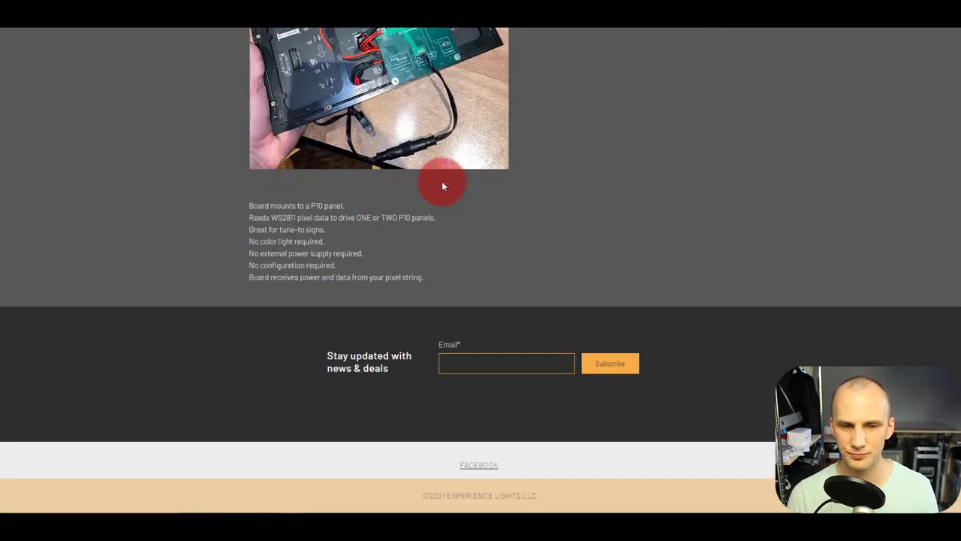
triple_click(289, 218)
left_click(443, 220)
scroll(443, 223, "up", 1)
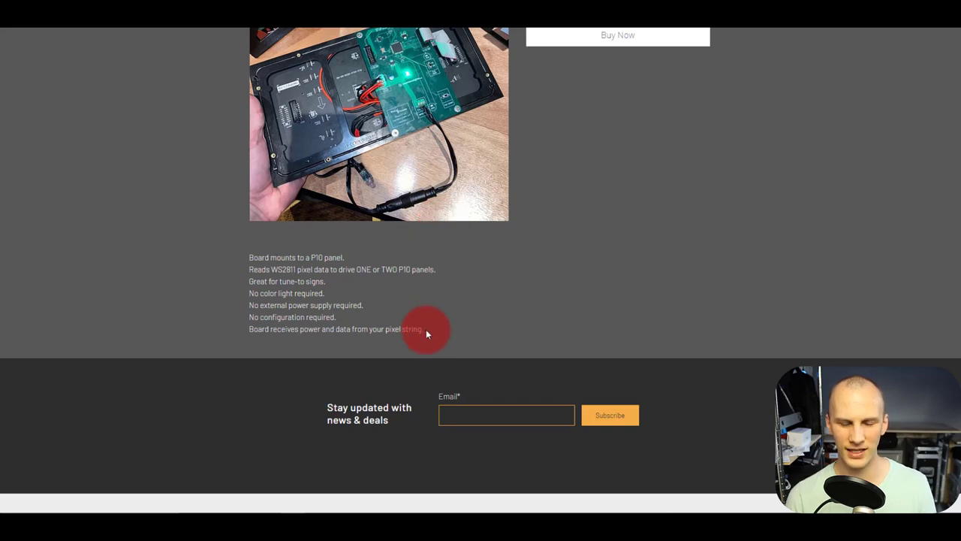
- Highlight the line about power and data from the pixel string and read further features
left_click_drag(426, 329, 268, 327)
left_click(269, 325)
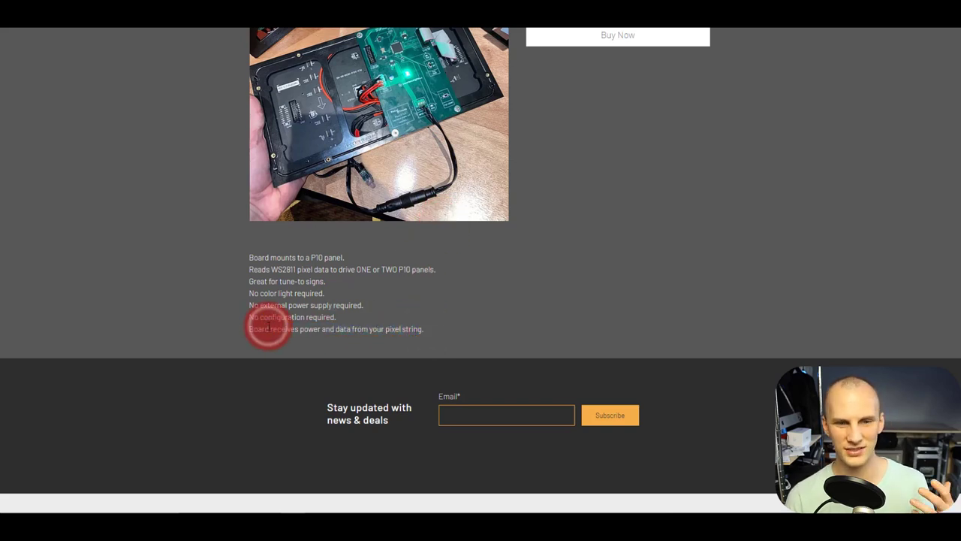
scroll(268, 325, "up", 1)
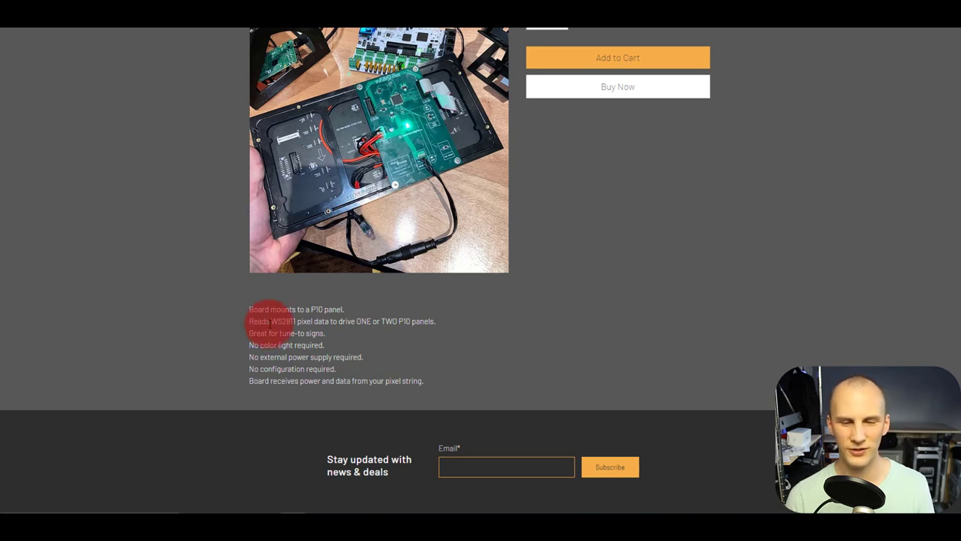
left_click(255, 345)
left_click(318, 354)
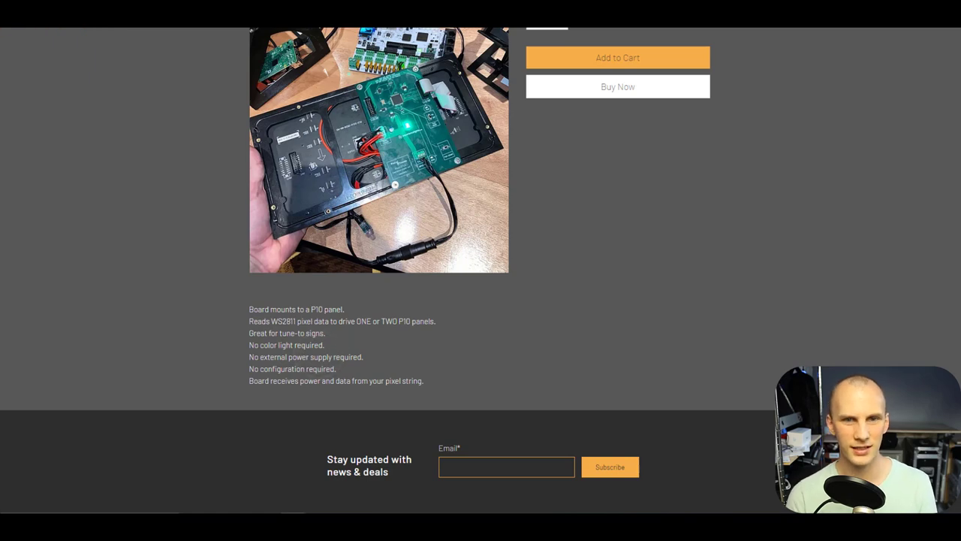
scroll(481, 271, "down", 3)
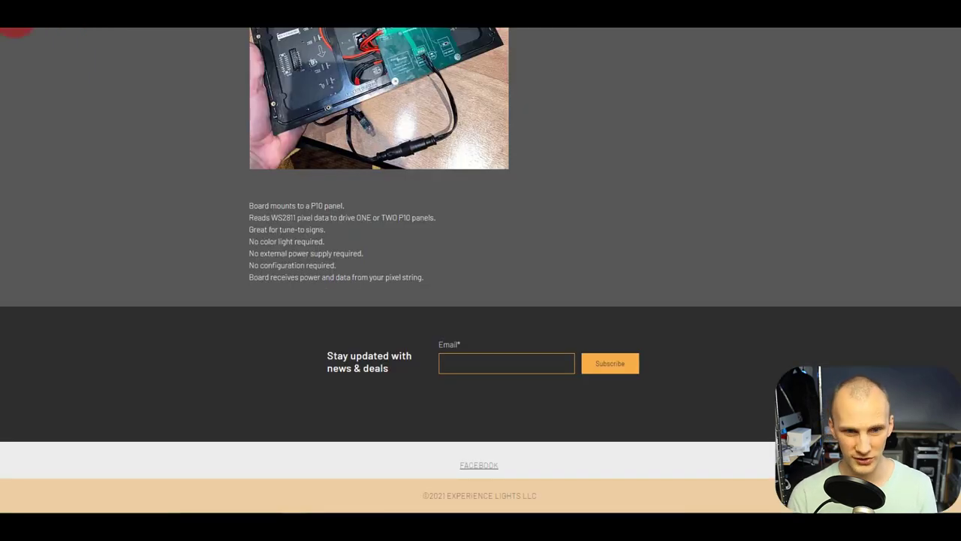
- Go back to the store listing and scroll to the $99.99 Pixel2Servos12 and Pixel2AC3 kits
left_click(33, 36)
scroll(196, 169, "down", 4)
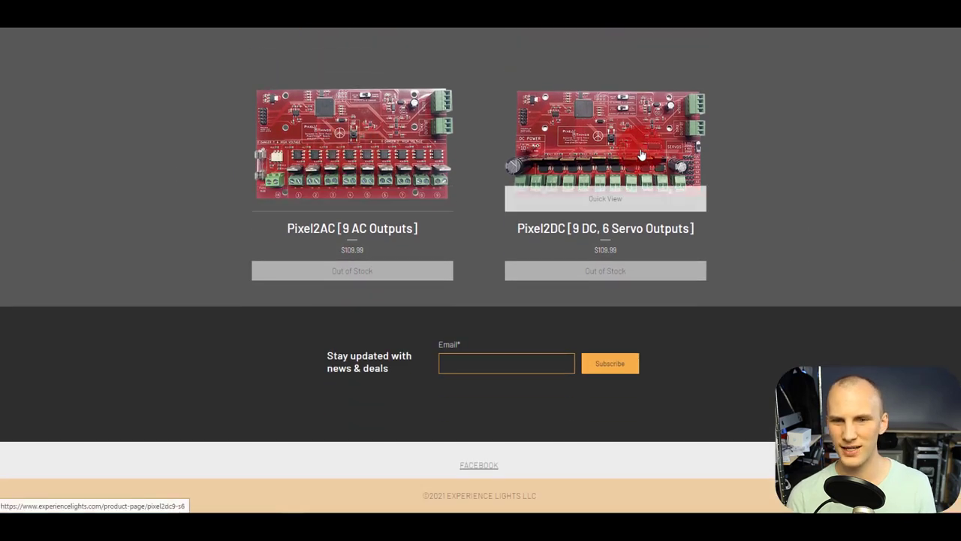
scroll(490, 278, "up", 1)
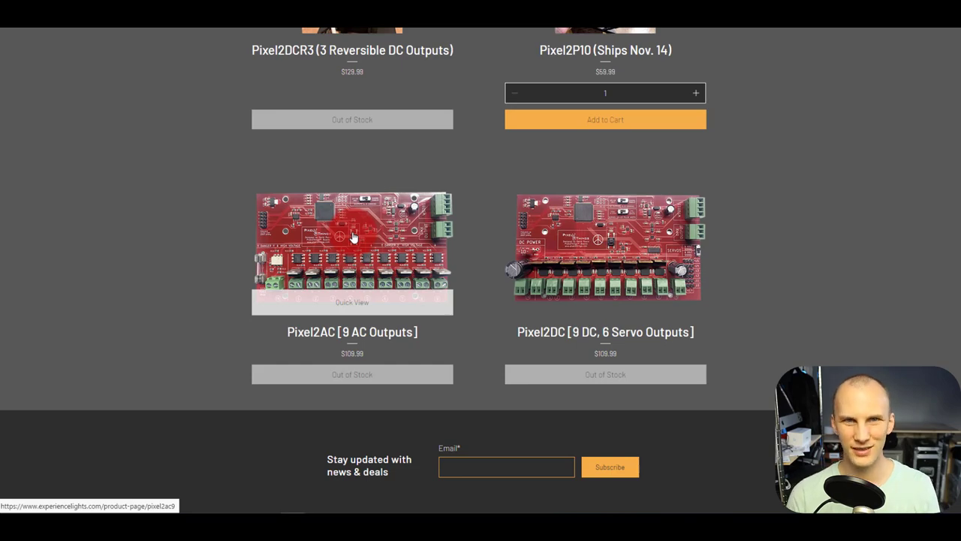
scroll(353, 237, "up", 4)
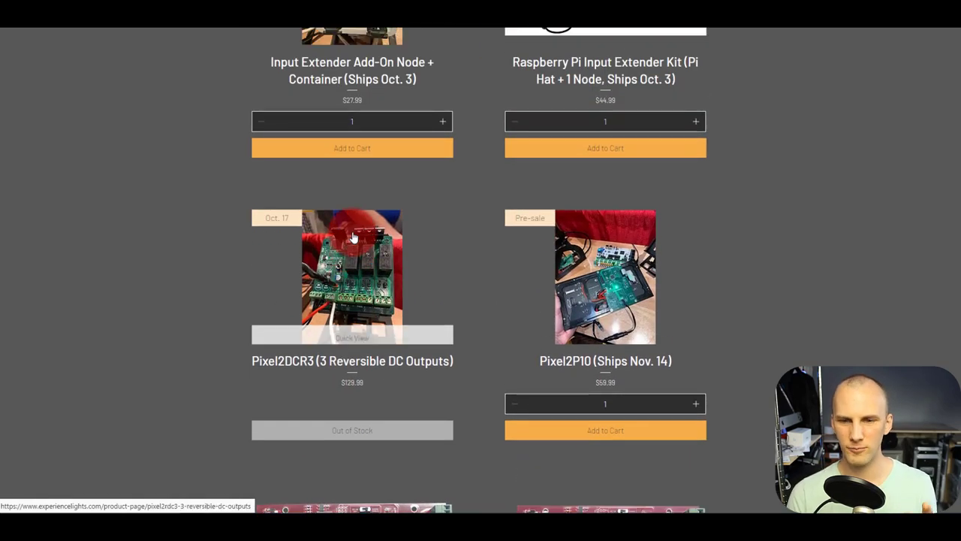
scroll(353, 238, "up", 2)
scroll(353, 237, "up", 10)
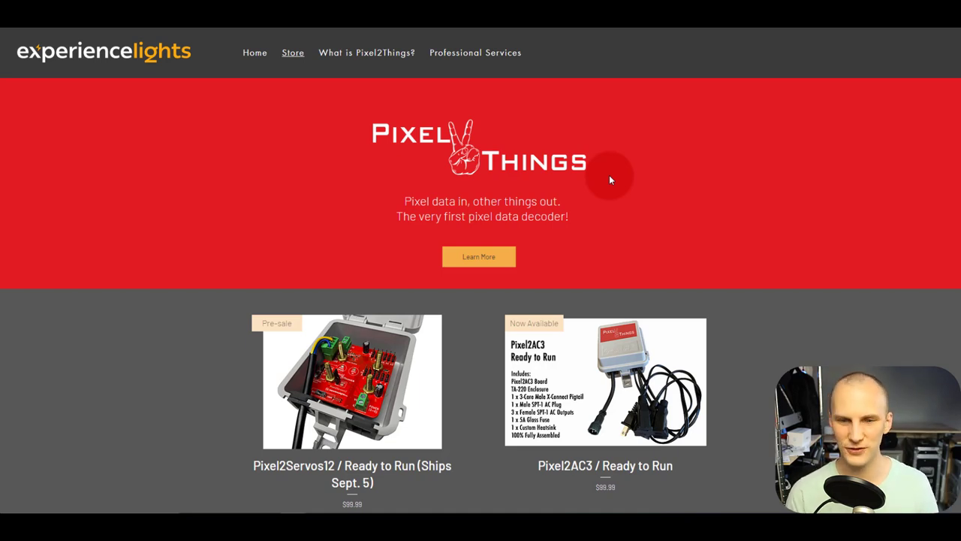
scroll(609, 181, "down", 3)
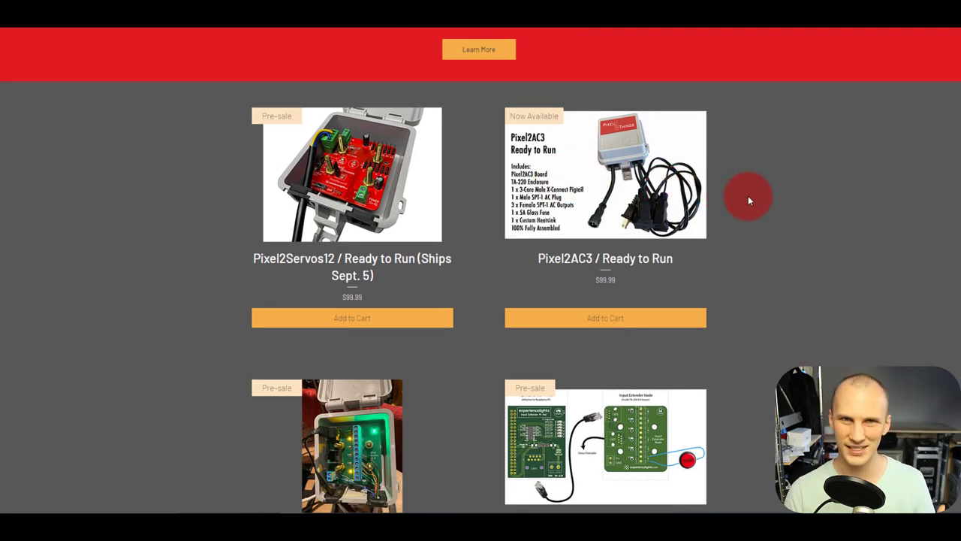
scroll(749, 199, "down", 3)
scroll(749, 200, "up", 2)
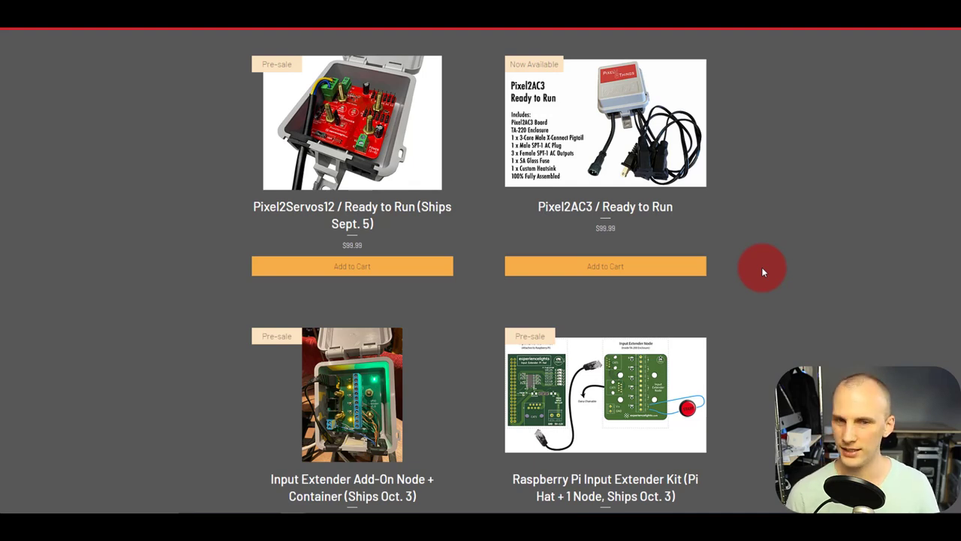
- Switch back to the xLights Layout tab showing the floodlight's port 1, ws2811 connection
left_click(762, 266)
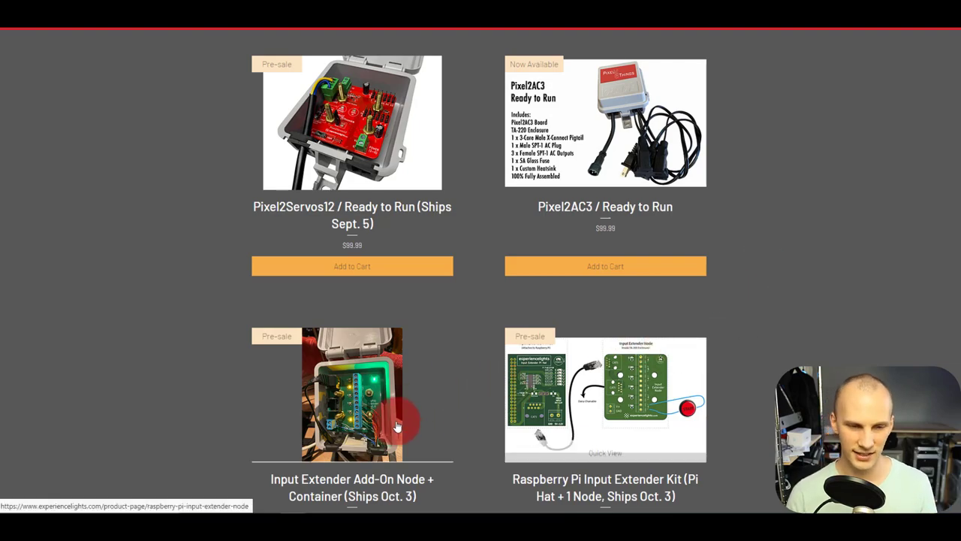
left_click(327, 518)
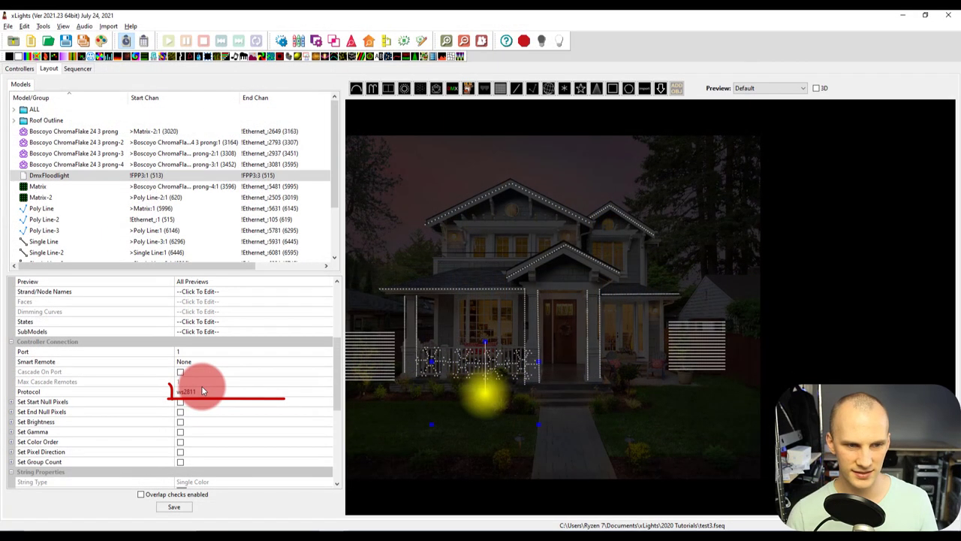
- Change the DmxFloodlight's protocol from ws2811 to DMX-Pro and save with Ctrl+S
left_click(213, 392)
left_click(216, 392)
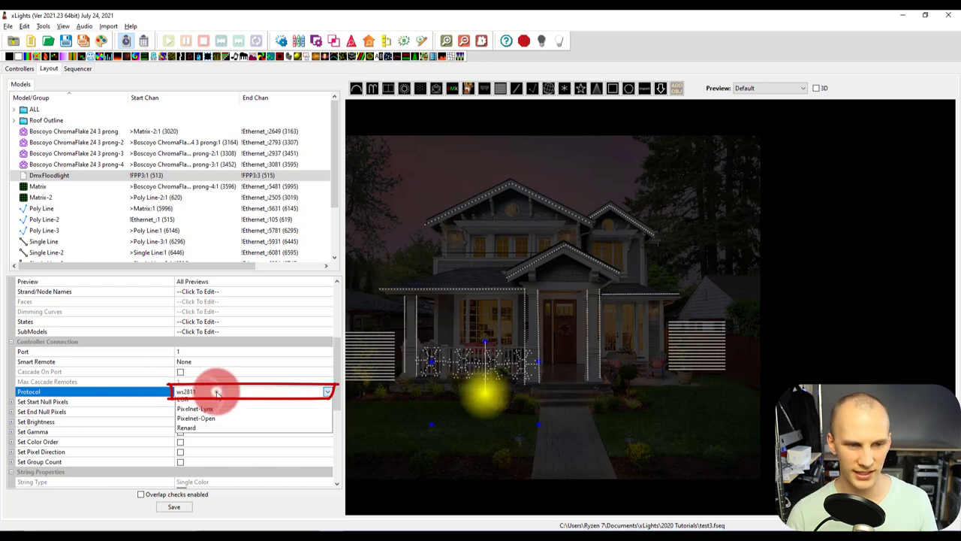
left_click(220, 395)
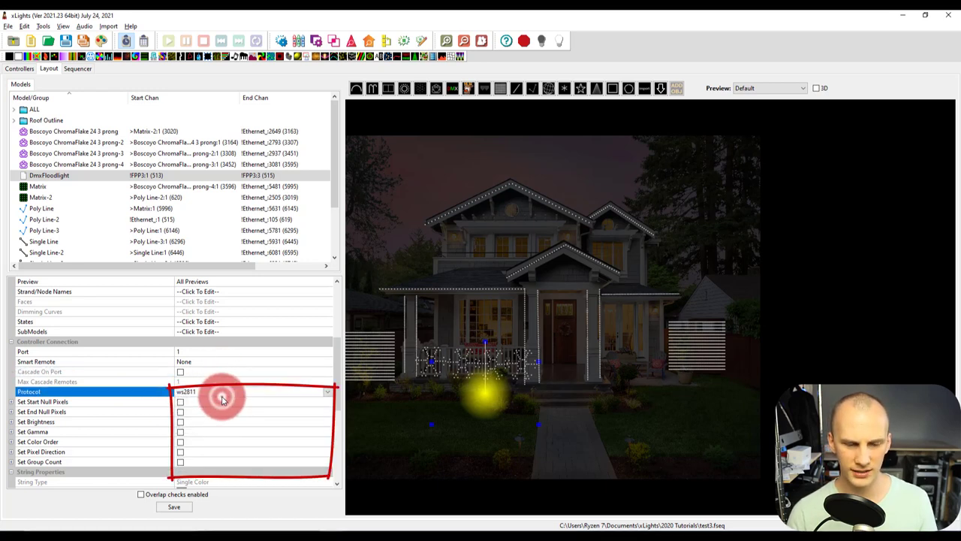
left_click(221, 400)
left_click(214, 410)
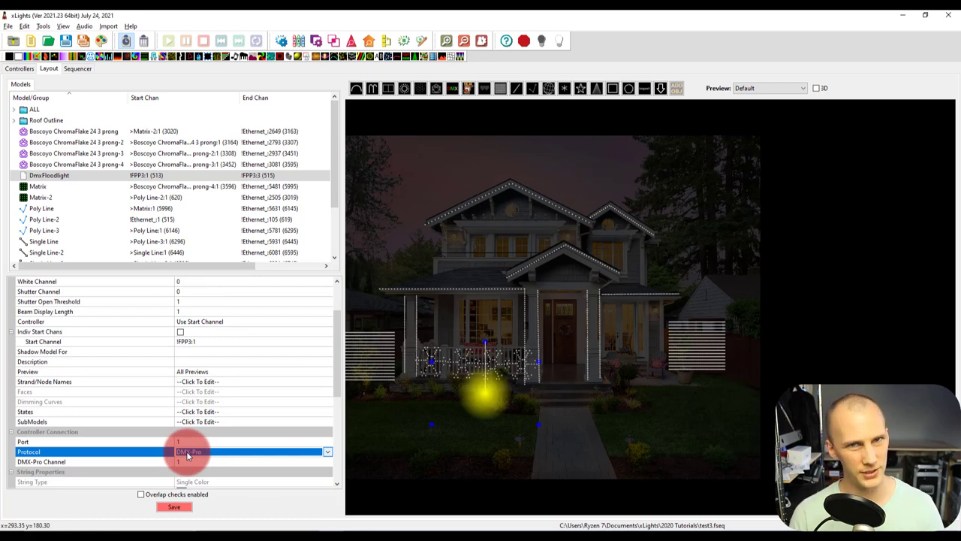
left_click(170, 292)
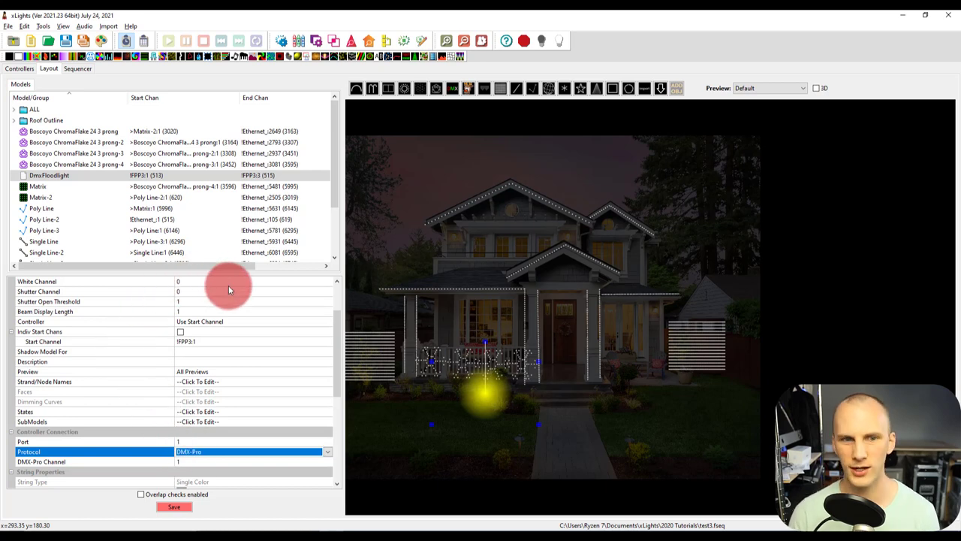
key("ctrl+s")
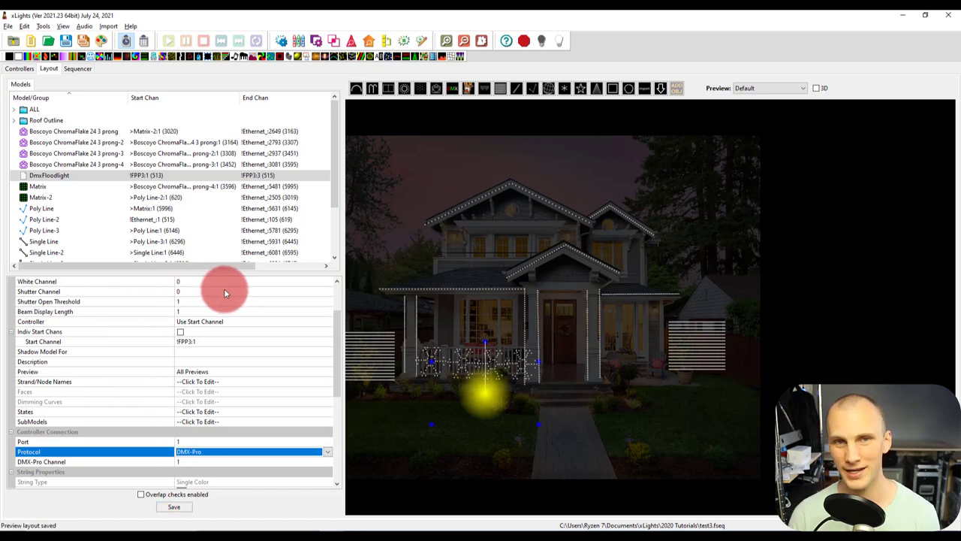